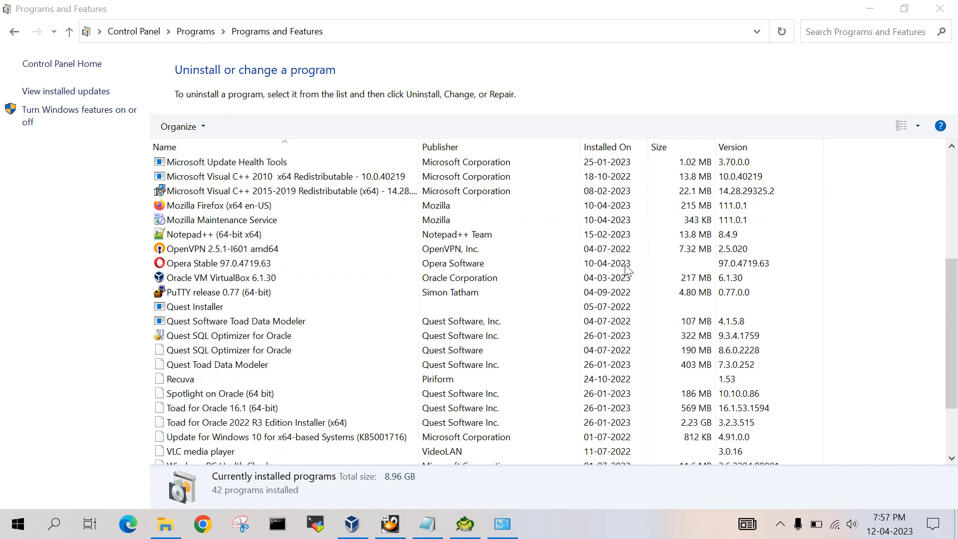
scroll(550, 295, "down", 1)
- Check the installed programs list for the Toad for Oracle 16.1 (64-bit) and Java SE Development Kit 8 Update 74 entries
scroll(514, 306, "up", 1)
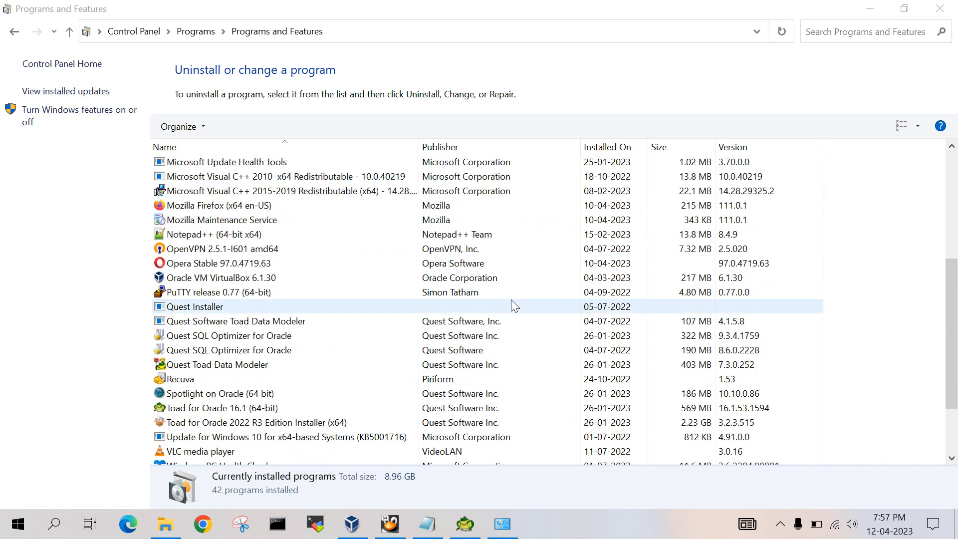
left_click(312, 407)
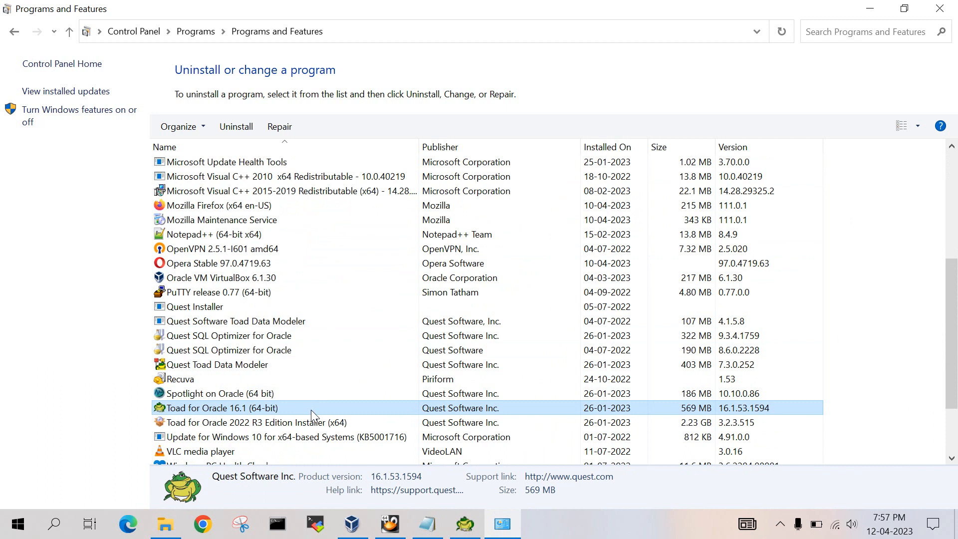
scroll(310, 409, "up", 2)
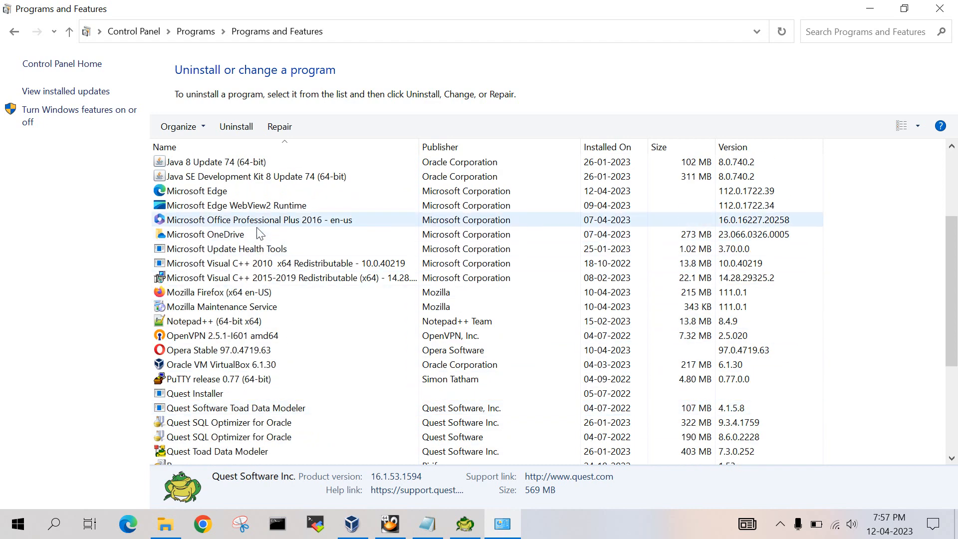
left_click(261, 182)
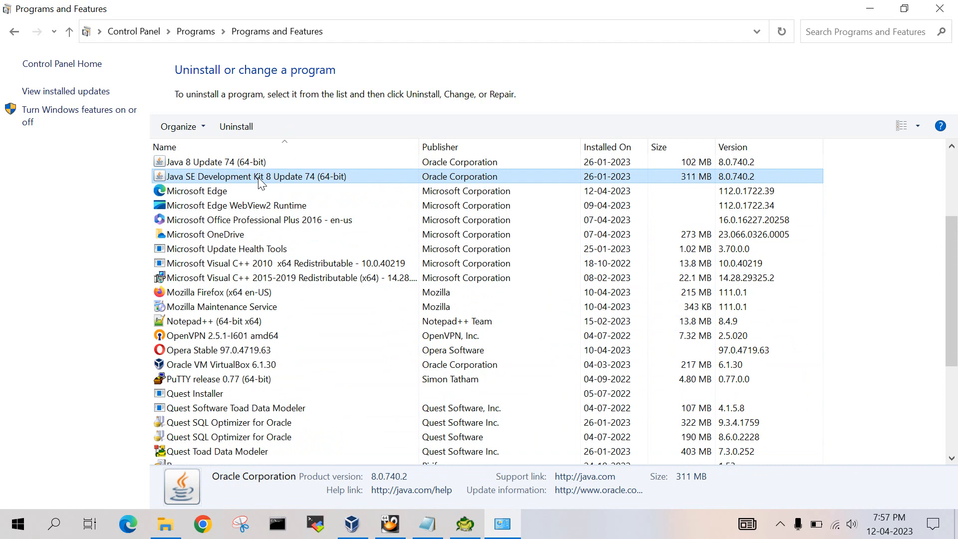
scroll(261, 185, "down", 2)
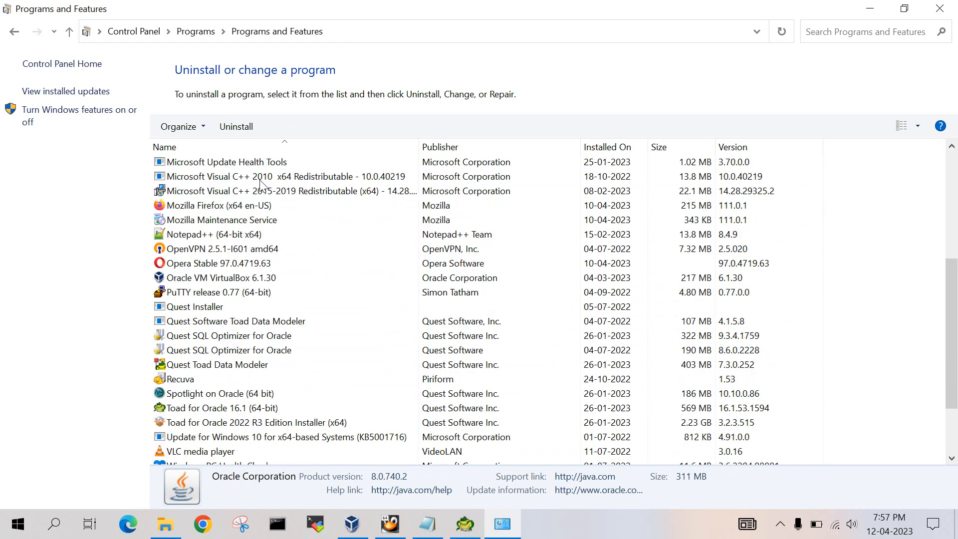
left_click(314, 410)
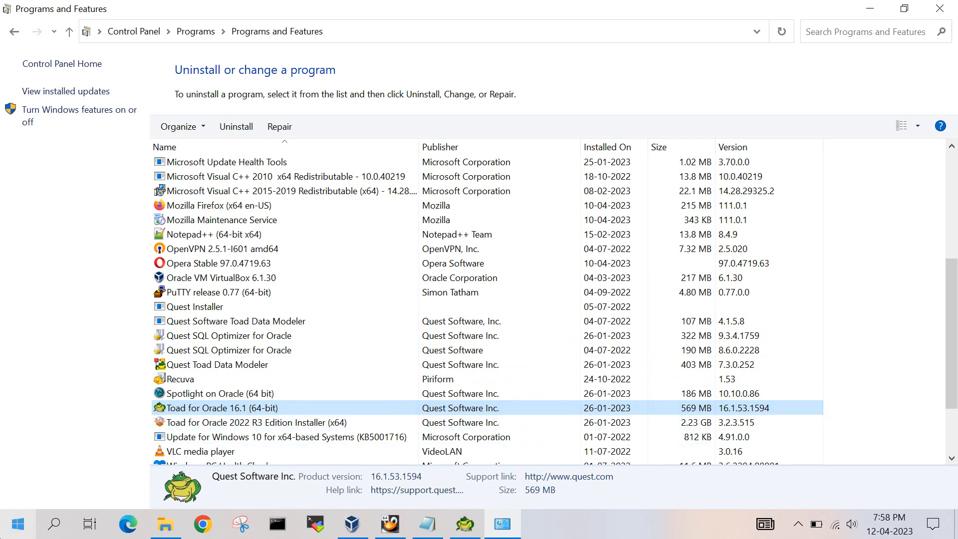
- Go to the desktop, create a new text document there and open it in Notepad
left_click(18, 525)
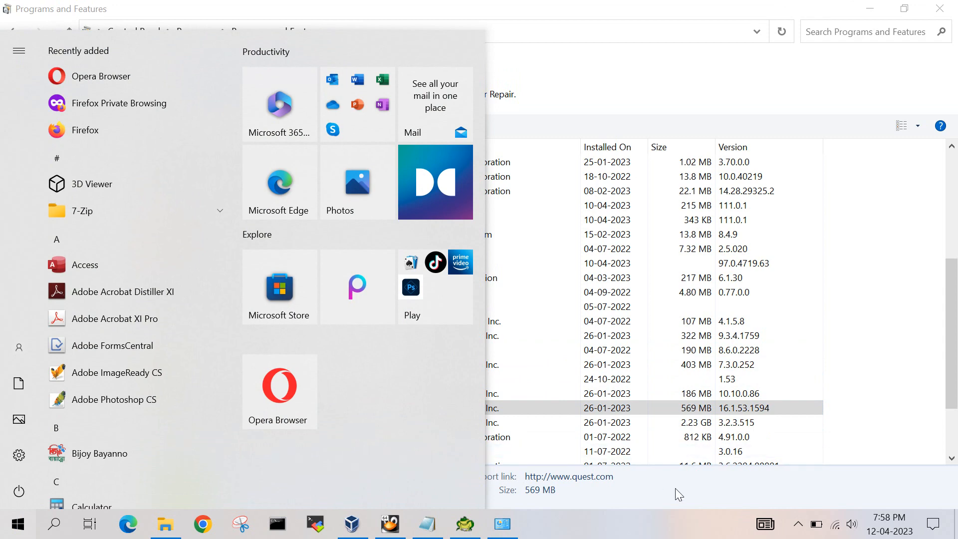
left_click(444, 520)
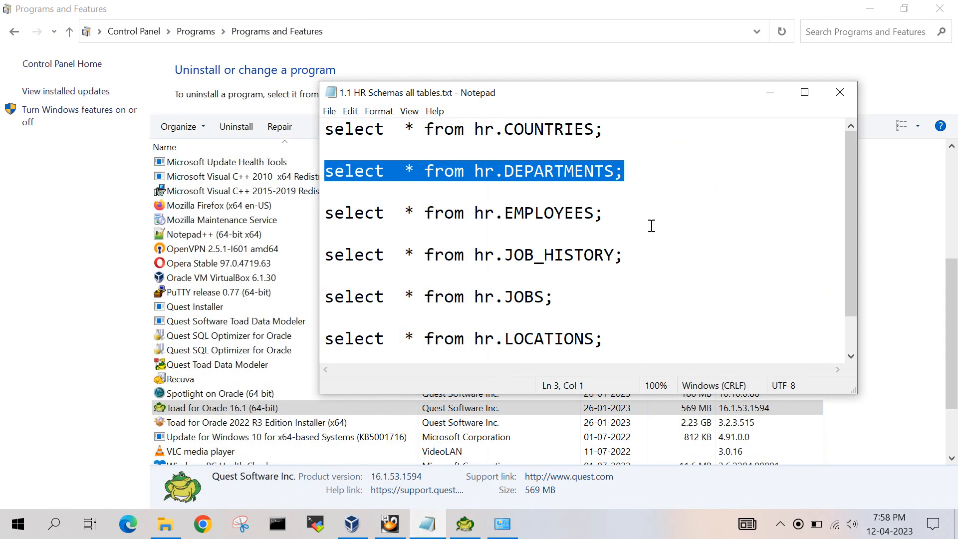
left_click(773, 96)
left_click(957, 529)
right_click(331, 148)
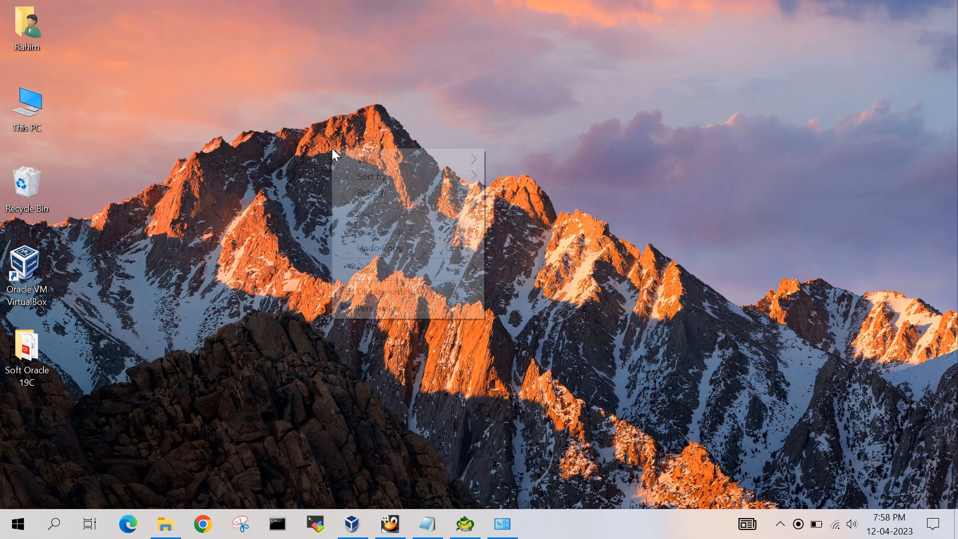
mouse_move(428, 267)
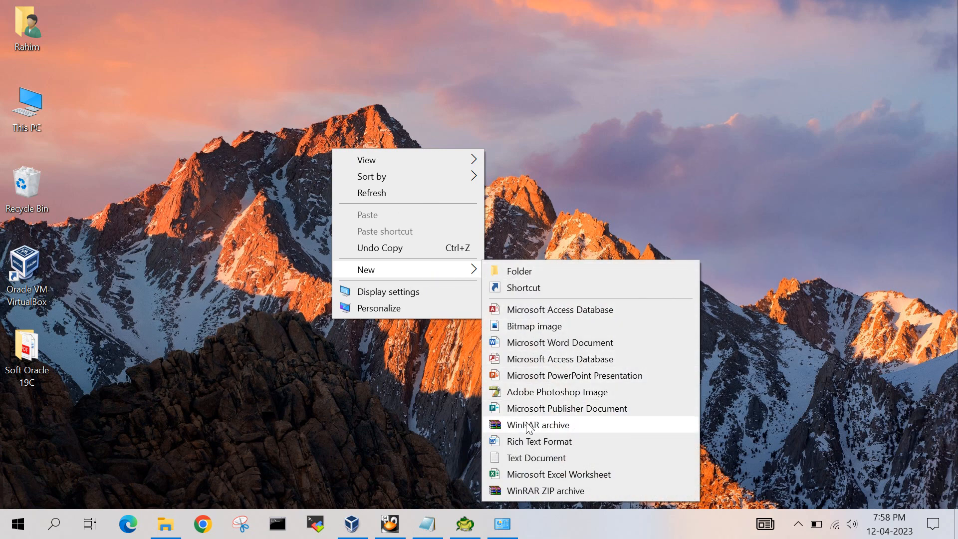
left_click(528, 458)
left_click(369, 183)
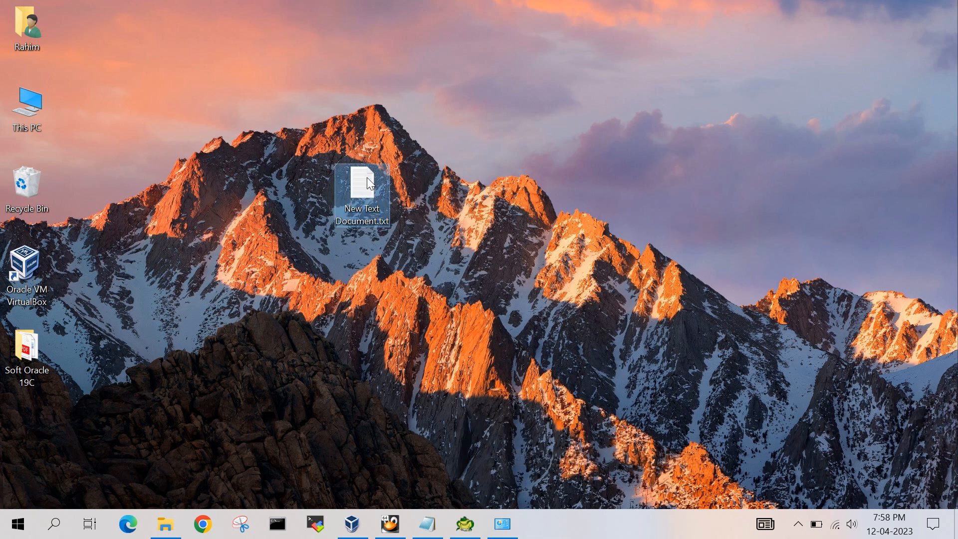
double_click(367, 182)
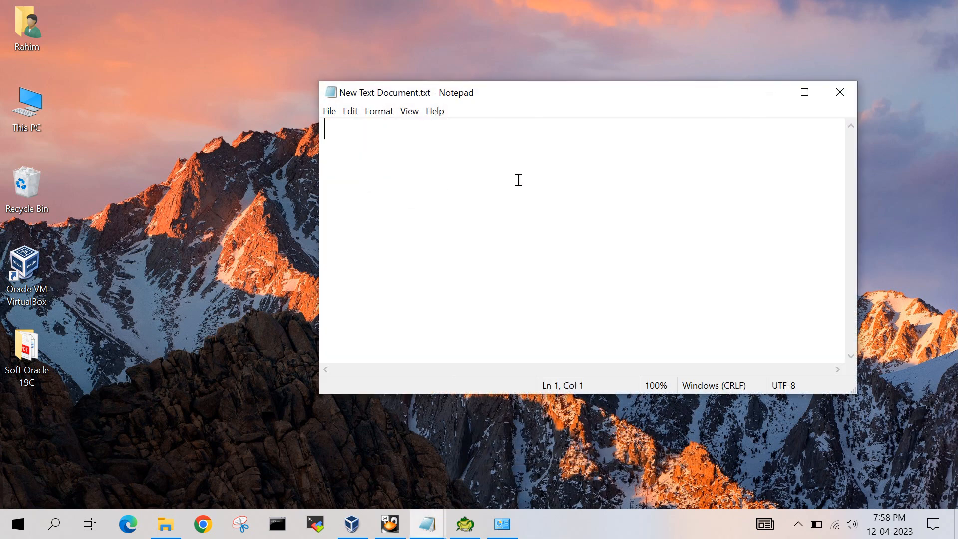
- Write the heading "16.1 toad" with the first list item "1. JDK" below it
type("16")
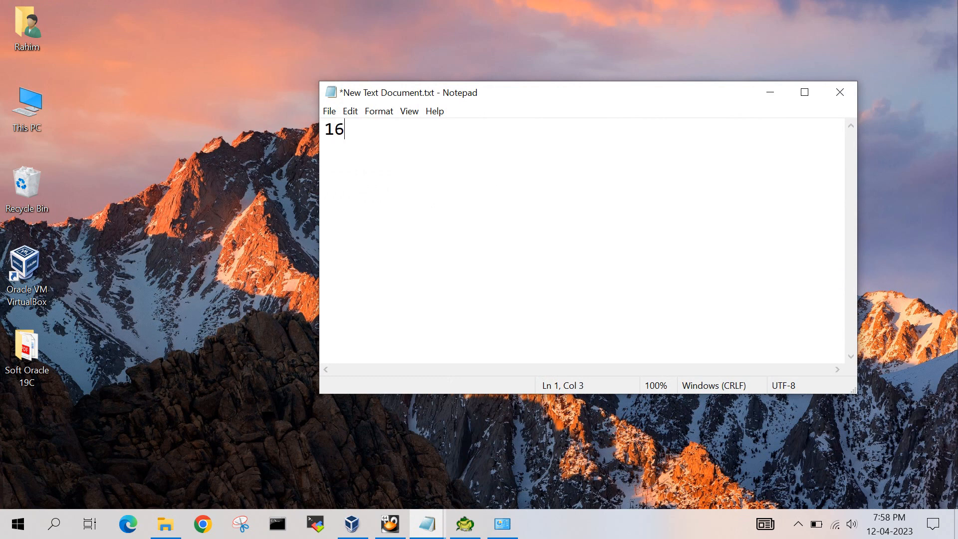
type(".1 toad")
key("Return")
type("1. JDK")
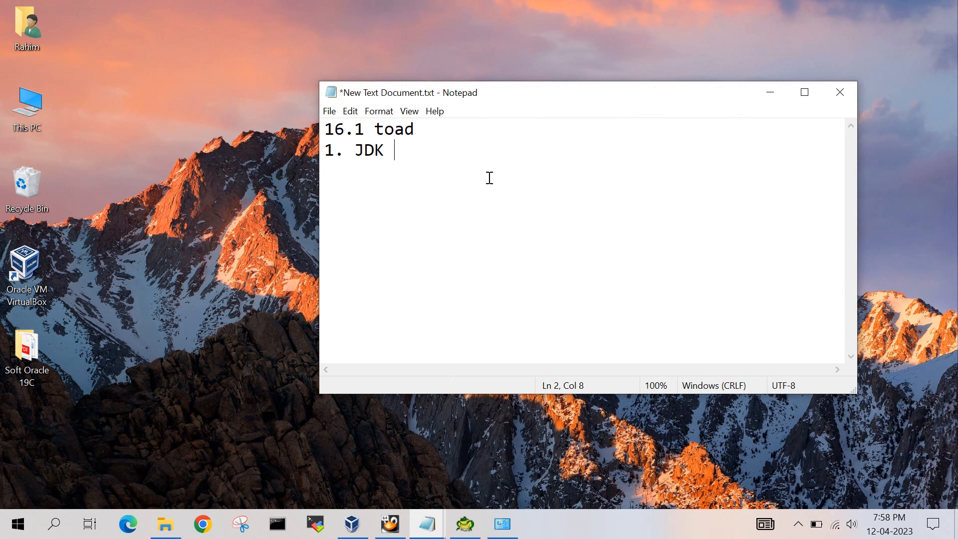
- Add the list items "2. toad 16.1" and "3. only 64 bit os" on separate lines
key("Return")
type("2. toad 16.1")
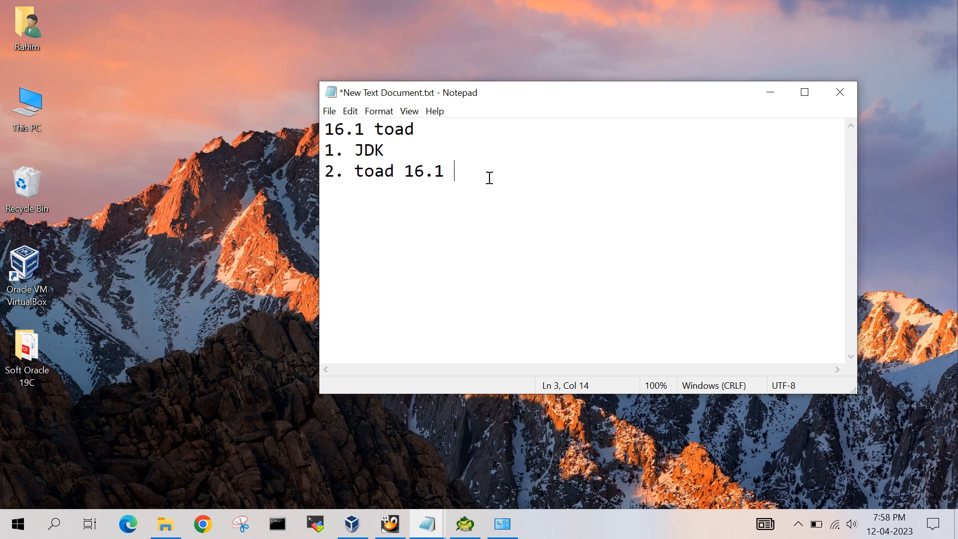
key("Return")
type("3. only 64 ")
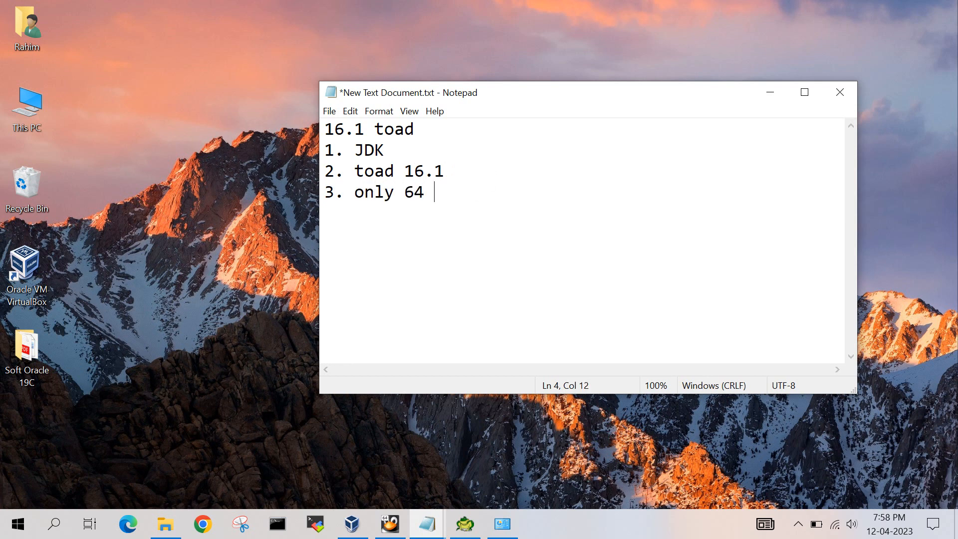
type("bit os")
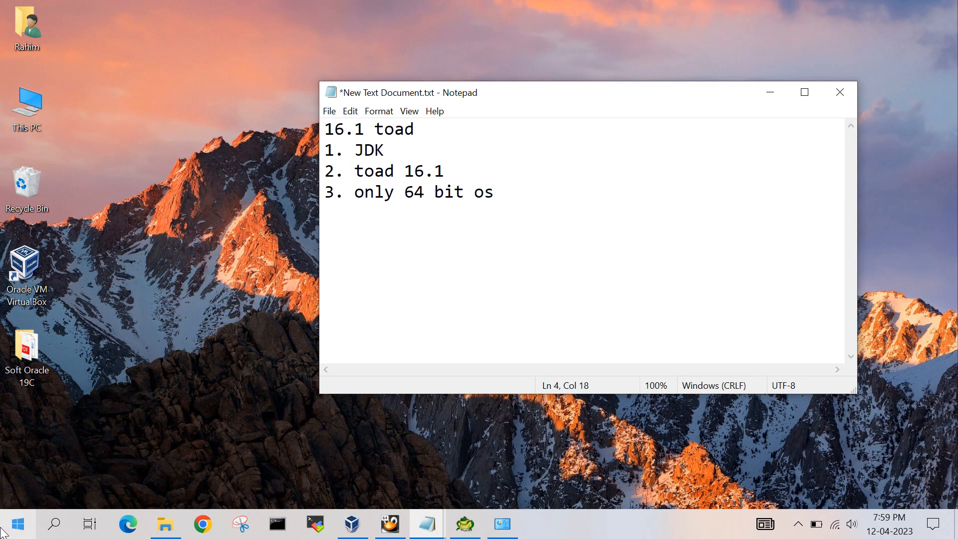
- Launch Toad for Oracle 16.1 (64-bit) and postpone the offered software update with a reminder
left_click(18, 524)
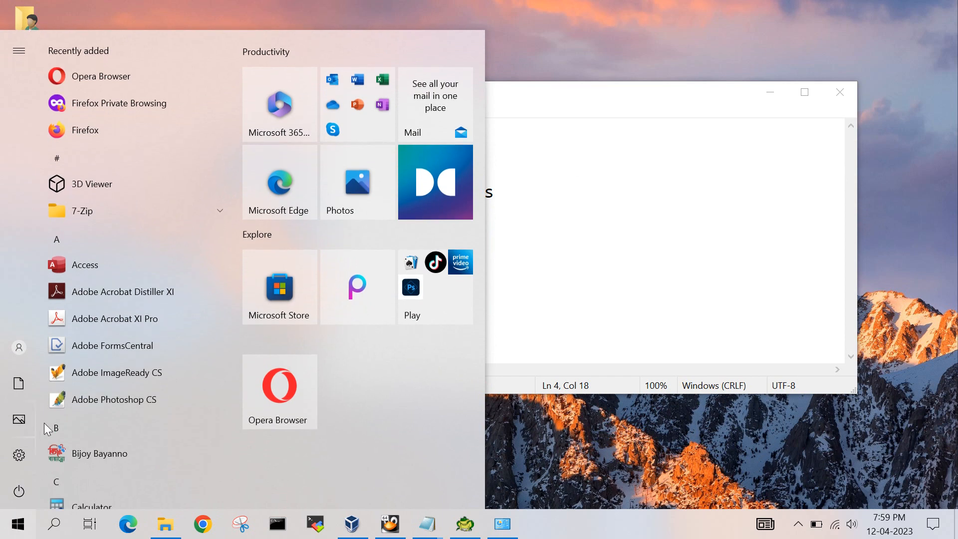
type("toar")
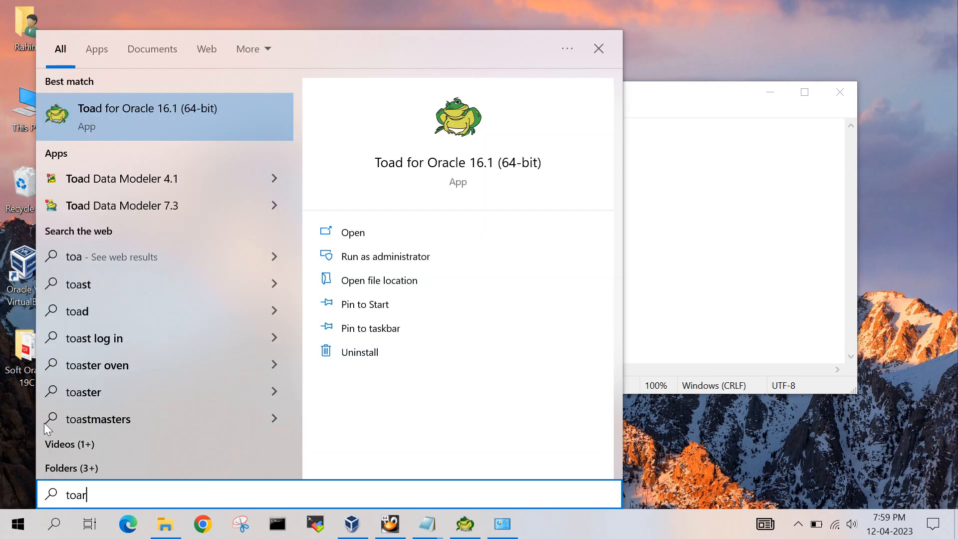
key("BackSpace")
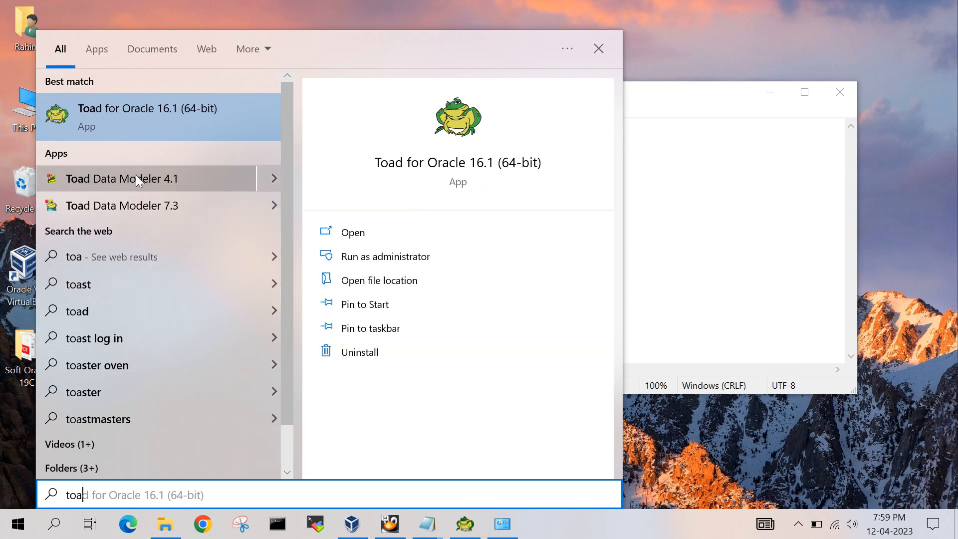
left_click(161, 111)
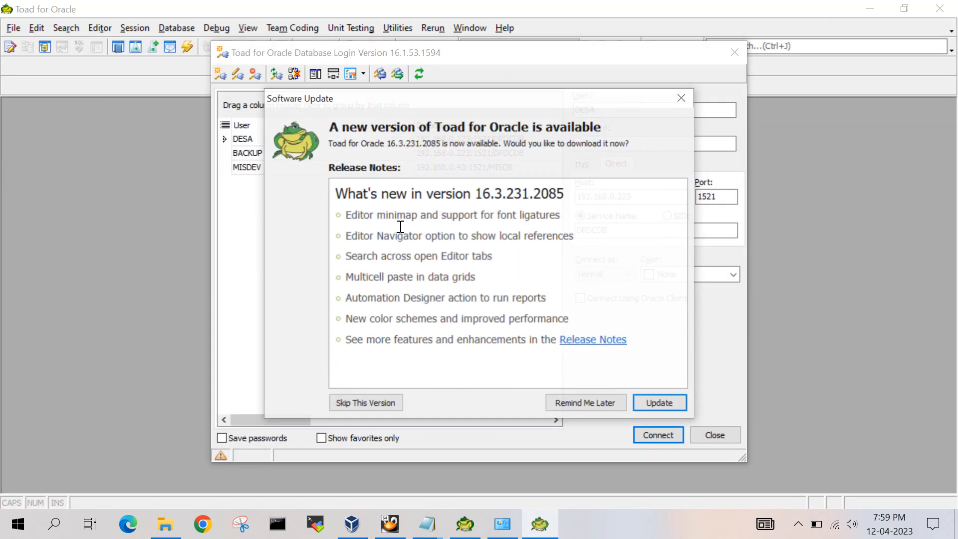
left_click(595, 403)
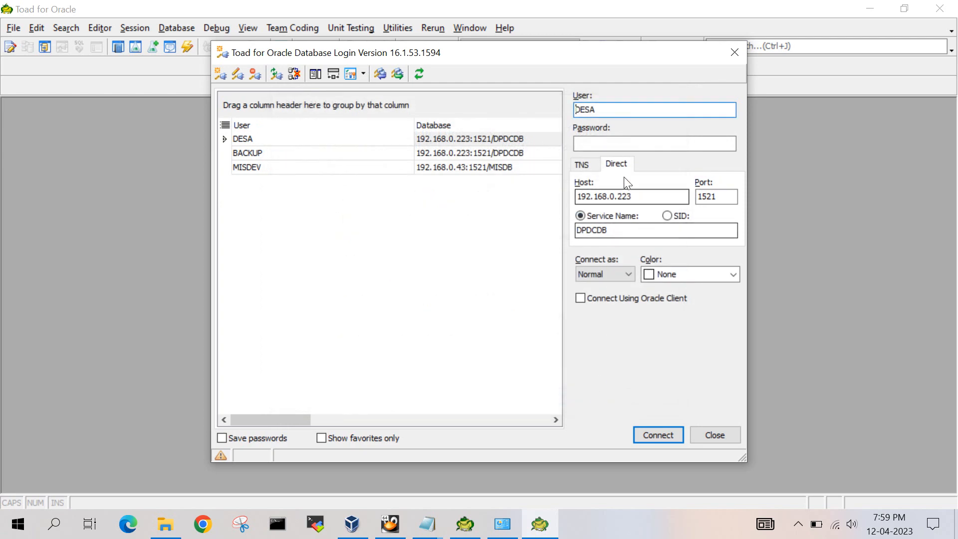
- Enter sys as the database login user and fill in the account password
double_click(616, 109)
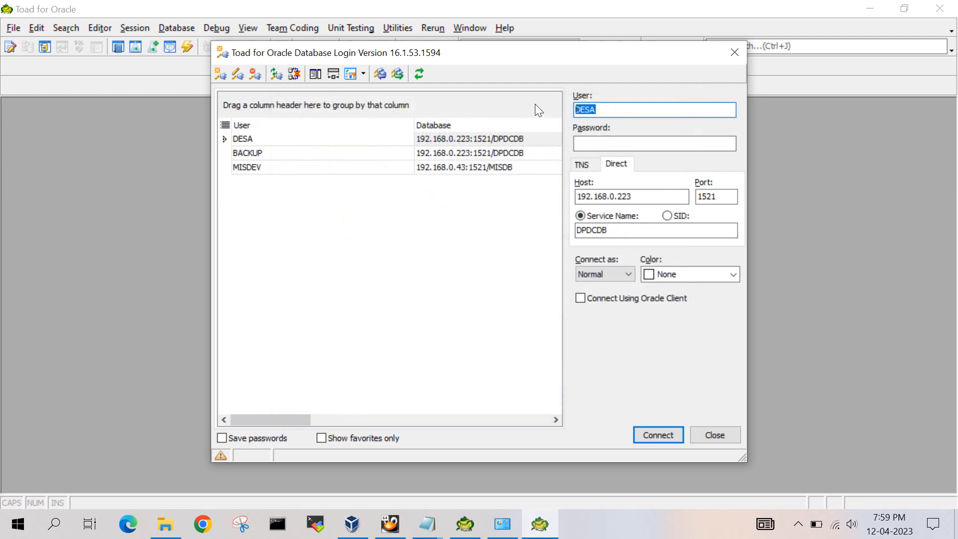
type("sys")
key("Tab")
type("••••••")
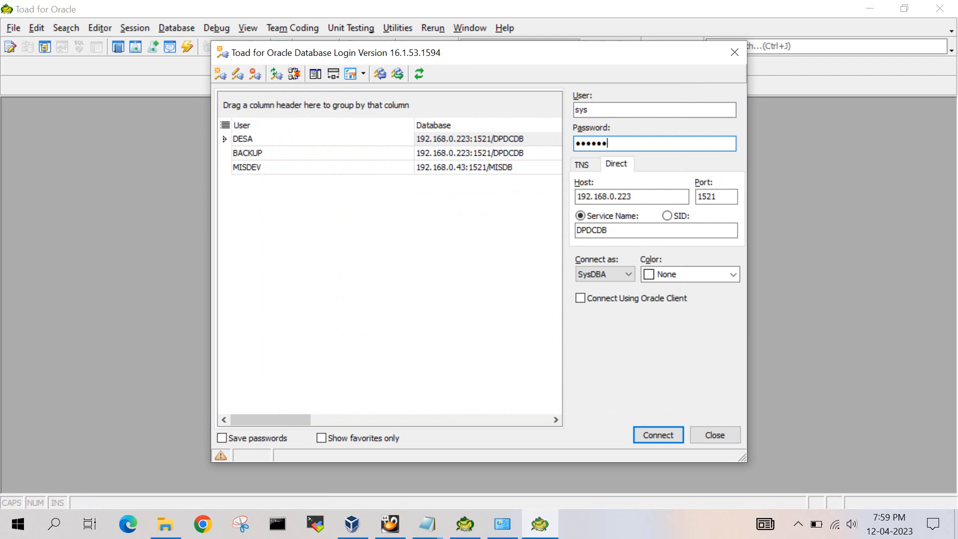
- Set the direct connection's host to 192.168.56.111 and its service name to fcidb
left_click_drag(649, 195, 553, 200)
type("1")
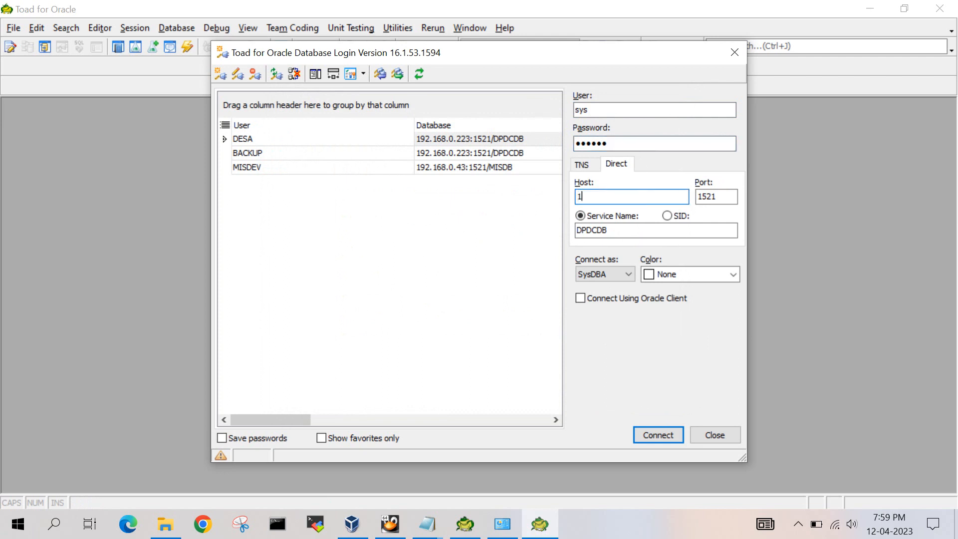
type("92.168.56.111")
key("Tab")
key("Tab")
type("f")
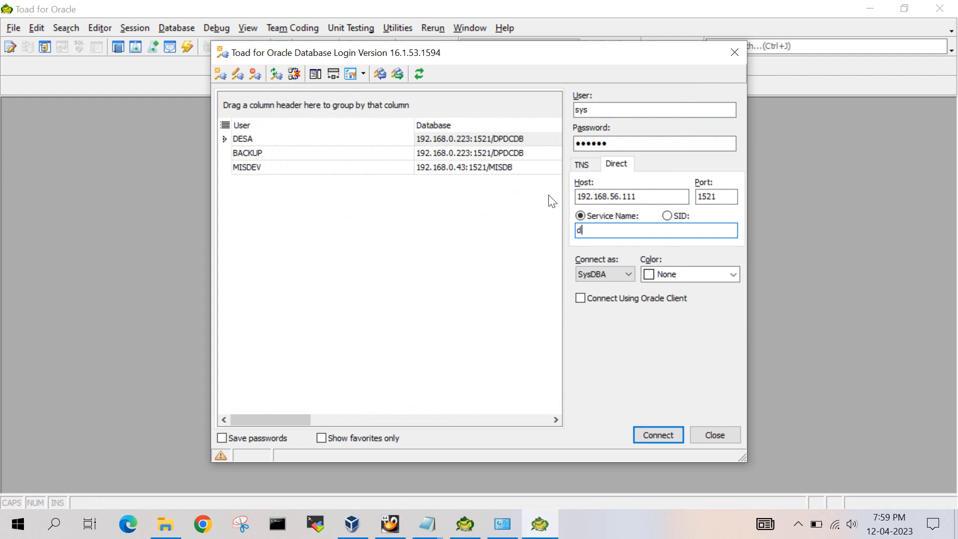
key("BackSpace")
type("fcidb")
- Choose SysDBA as the connection role and connect to the database
left_click(609, 274)
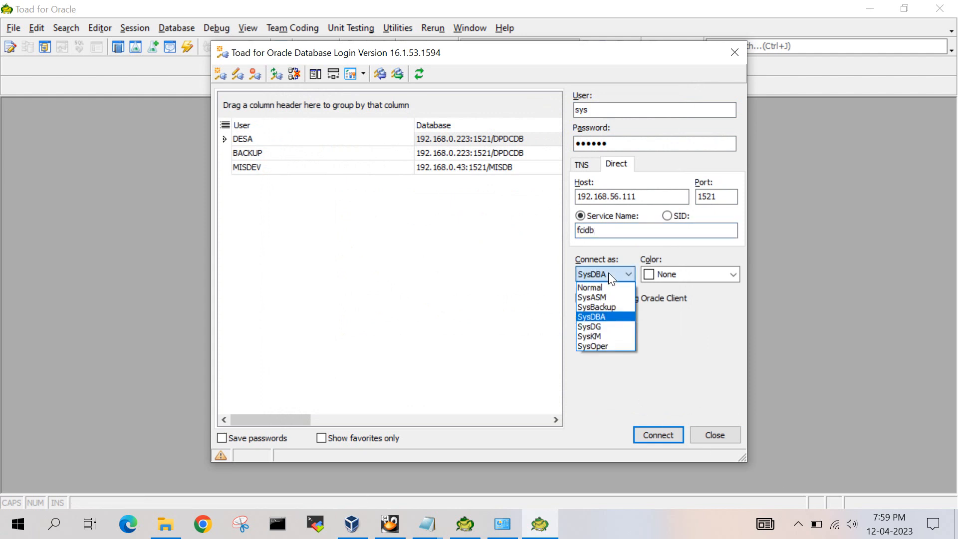
left_click(610, 316)
left_click(657, 429)
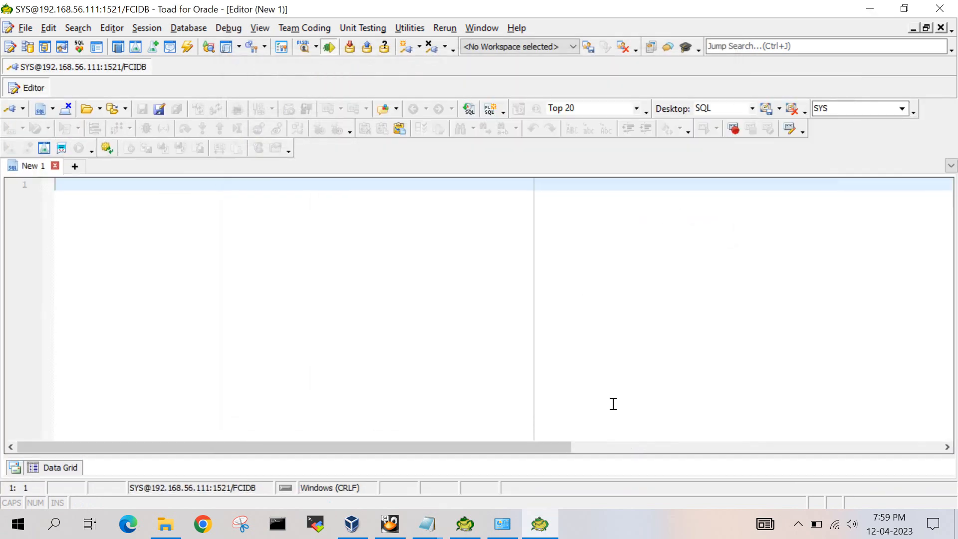
- Open the Schema Browser on the HR schema and display the data of its DEPARTMENTS table
left_click(28, 47)
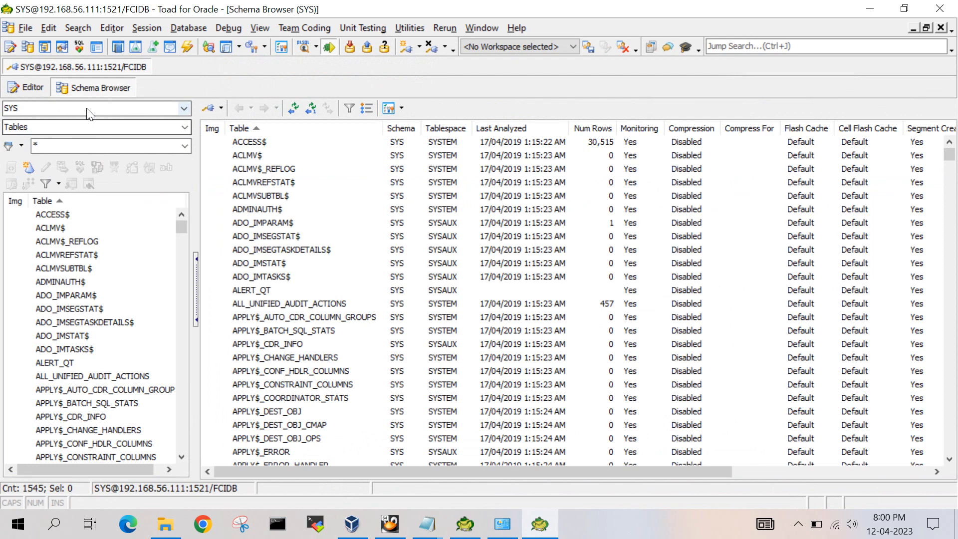
left_click(86, 108)
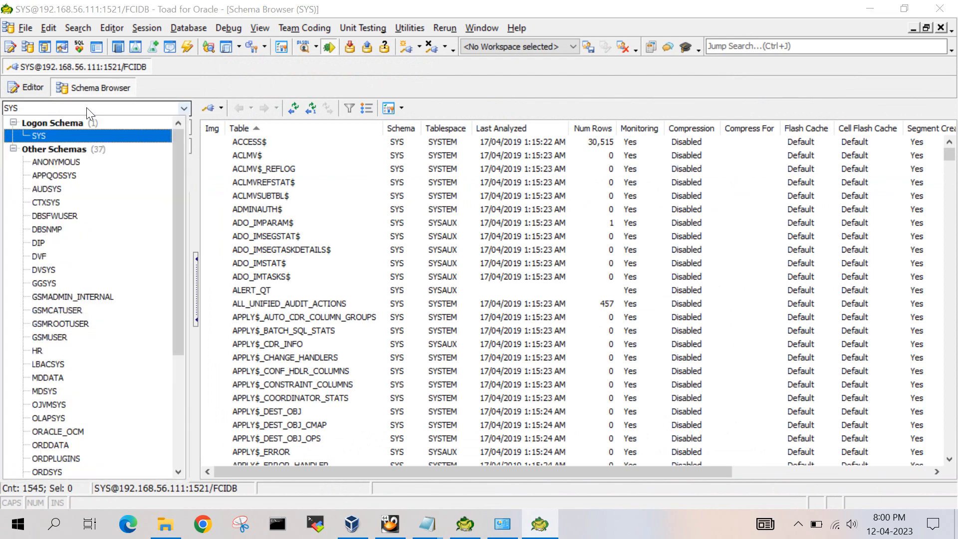
type("h")
left_click(83, 136)
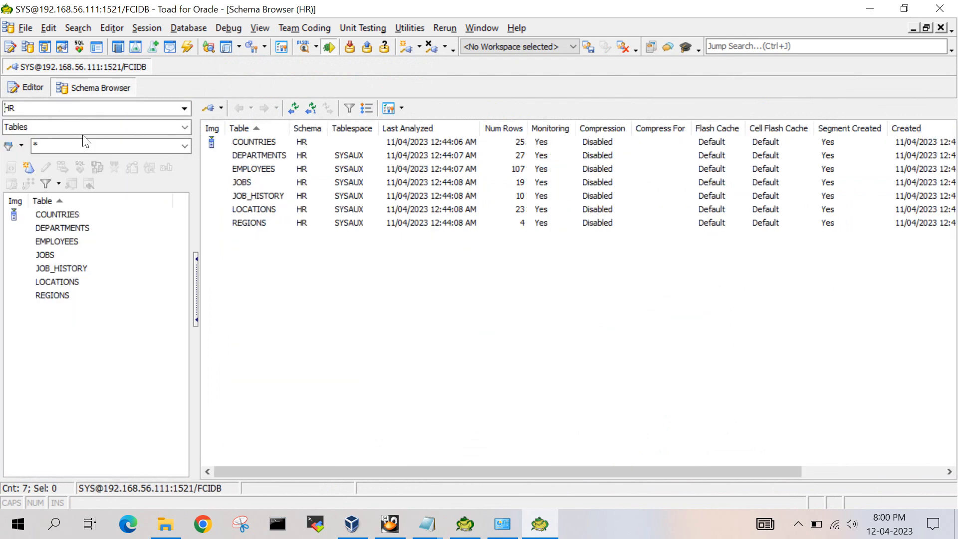
left_click(80, 227)
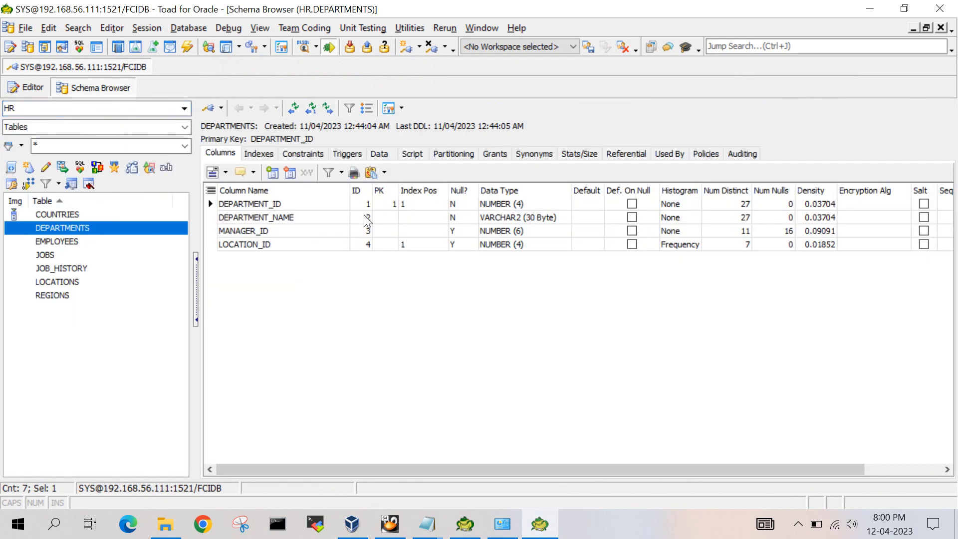
left_click(386, 158)
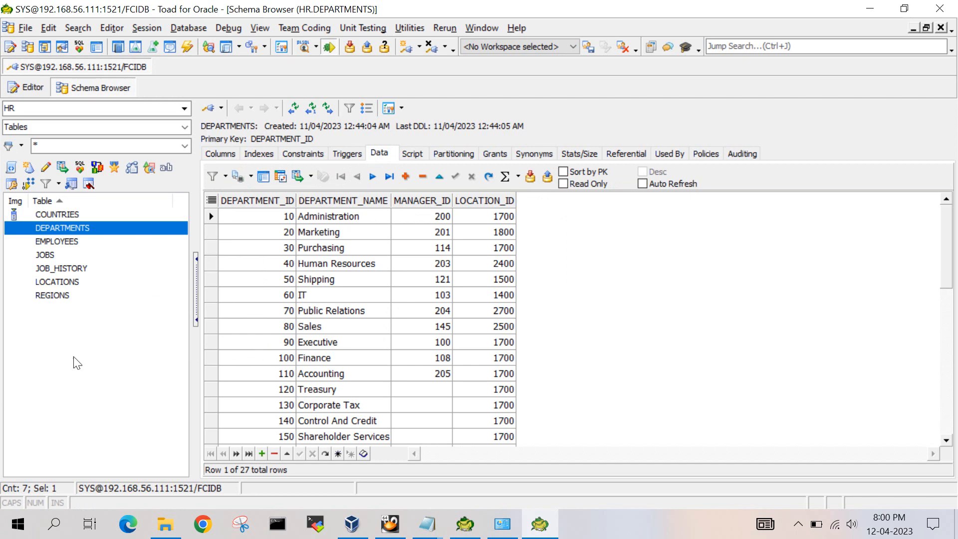
- Compare the two open Toad for Oracle windows by placing the Schema Browser window lower over the other, and minimize it
left_click(18, 525)
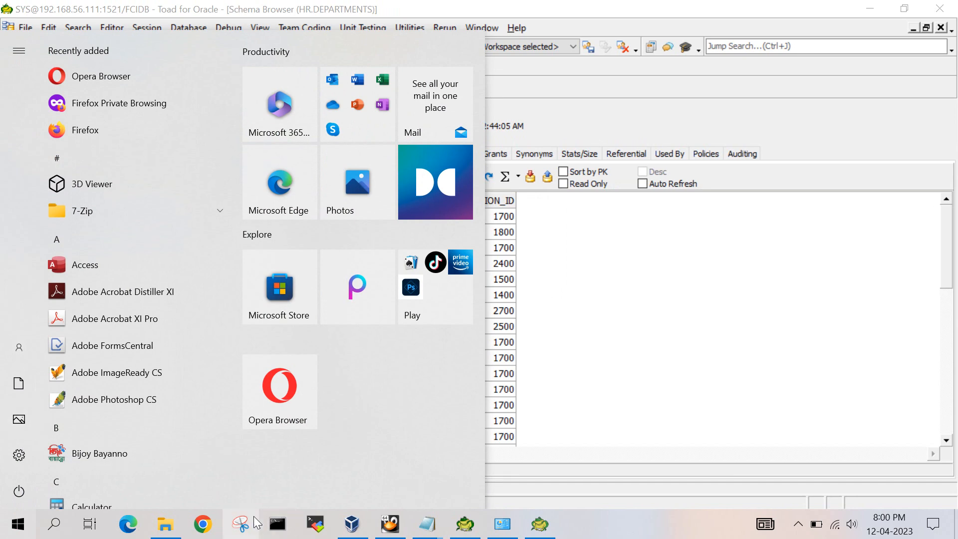
left_click(546, 529)
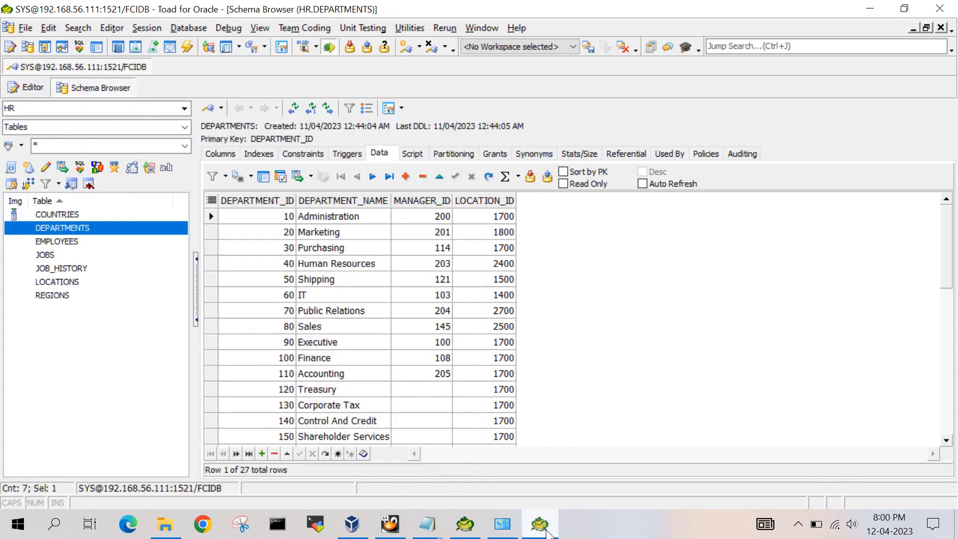
left_click(472, 526)
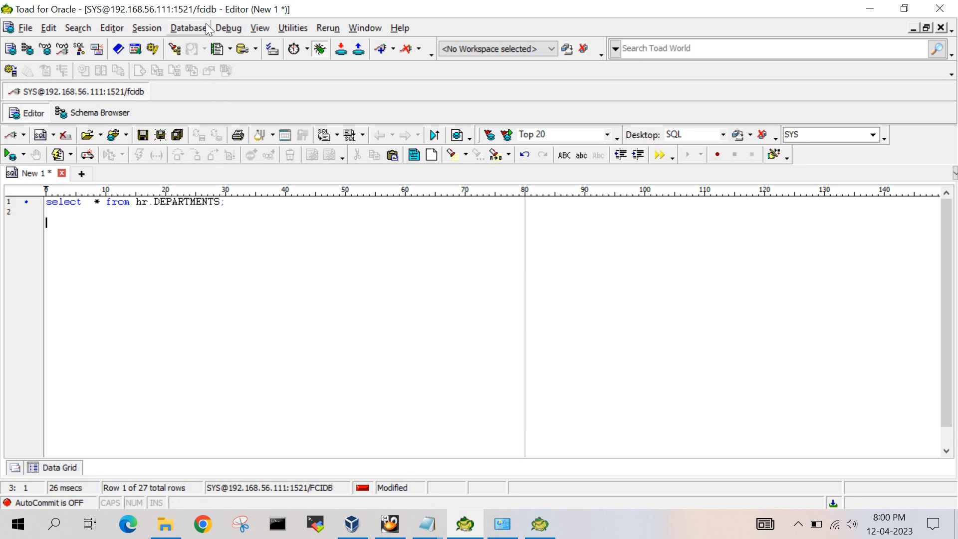
left_click(540, 524)
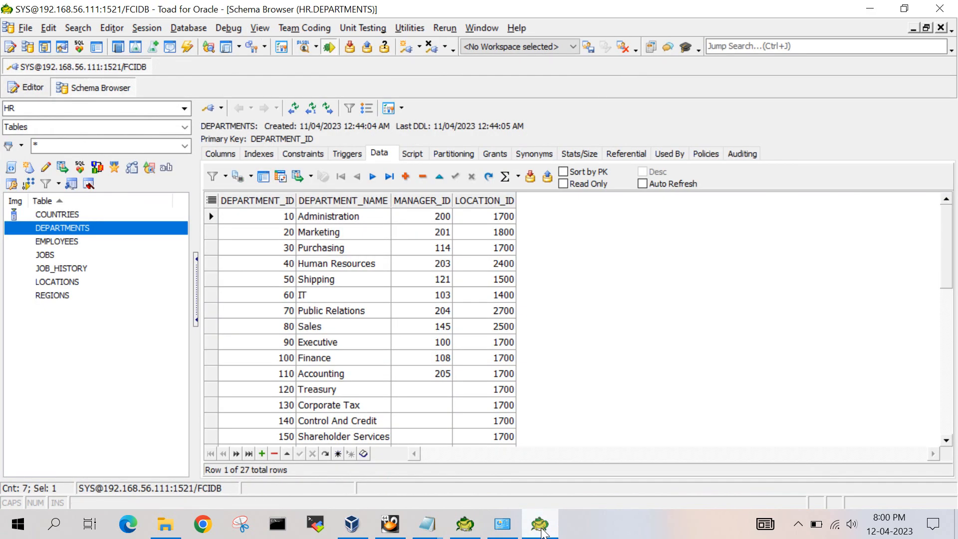
left_click_drag(579, 6, 559, 248)
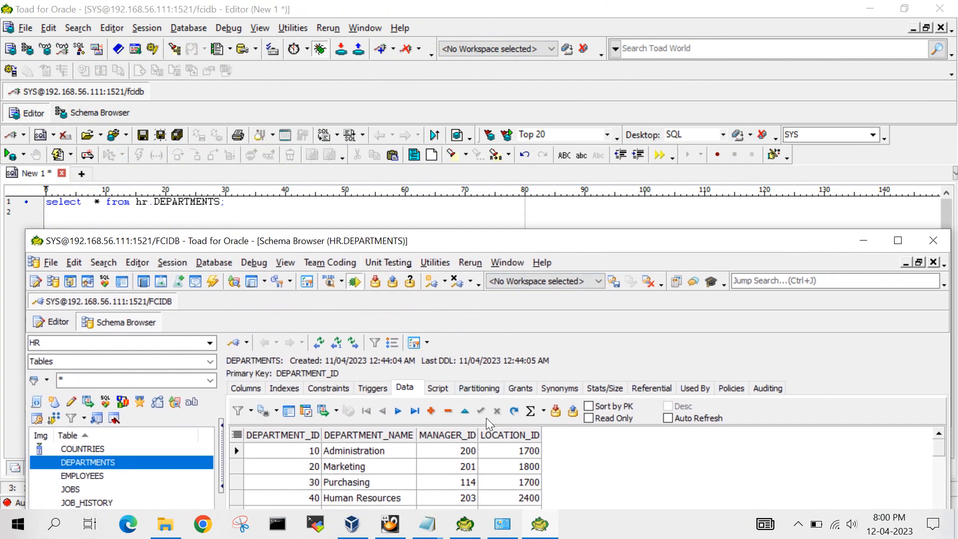
left_click_drag(332, 246, 340, 202)
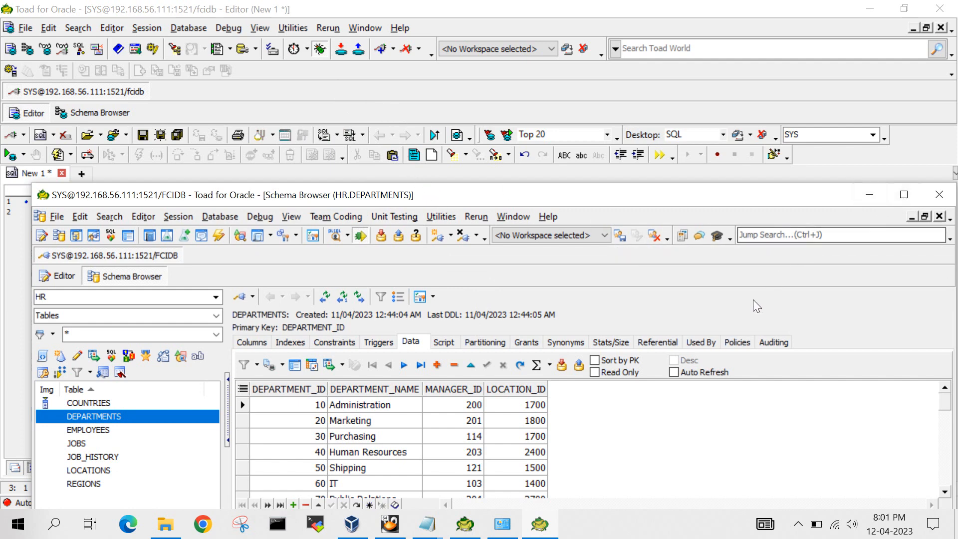
left_click(870, 196)
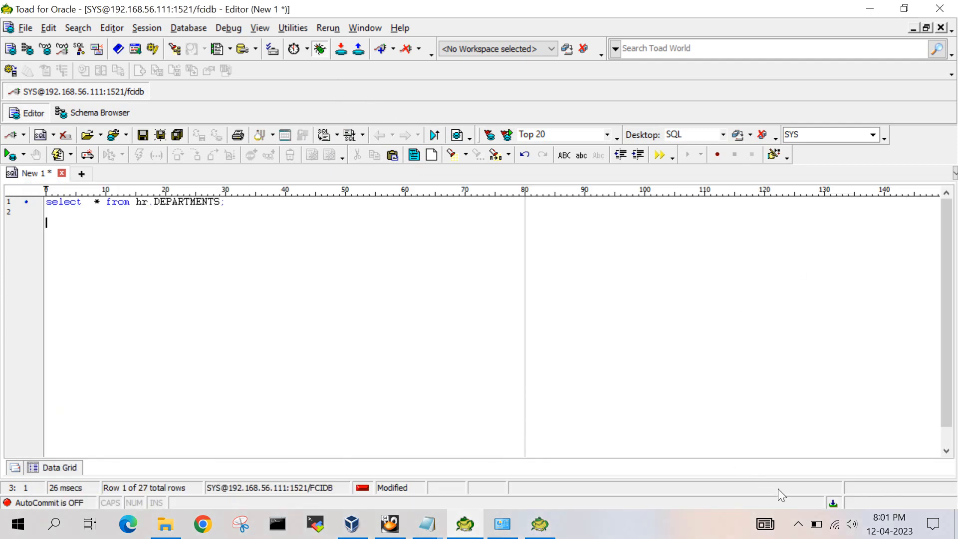